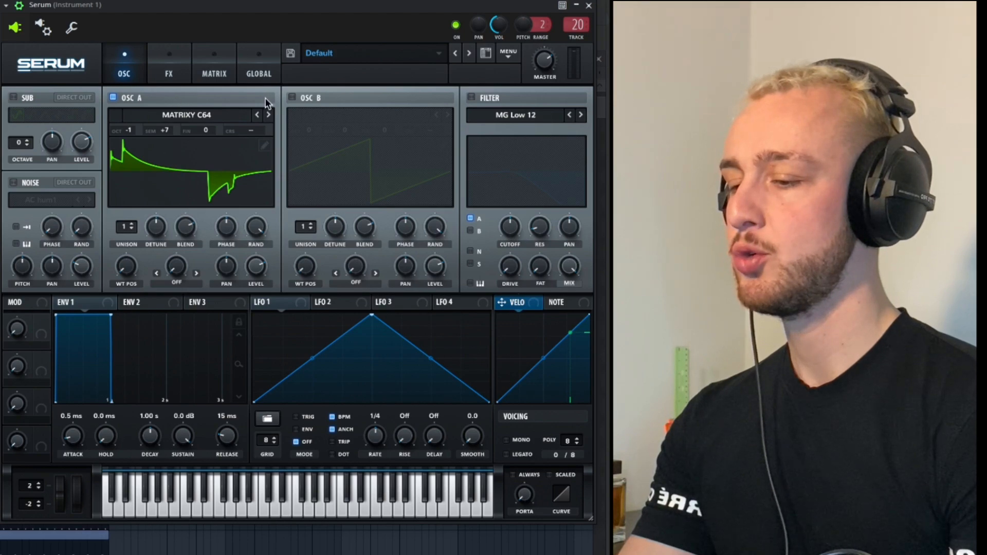
# Enable oscillator B one octave down, with 8 unison voices and slightly reduced detune.
pyautogui.click(292, 96)
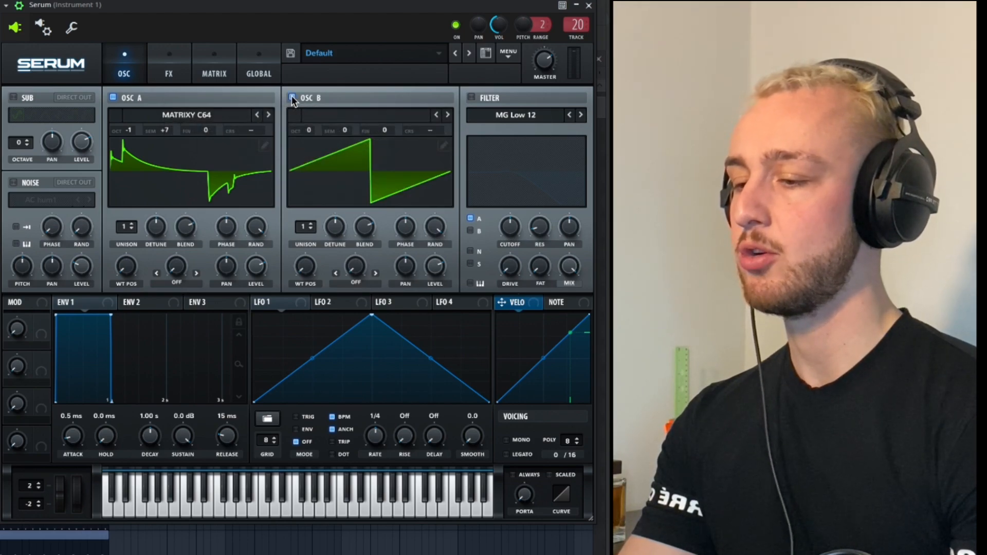
pyautogui.moveTo(311, 144); pyautogui.dragTo(311, 150)
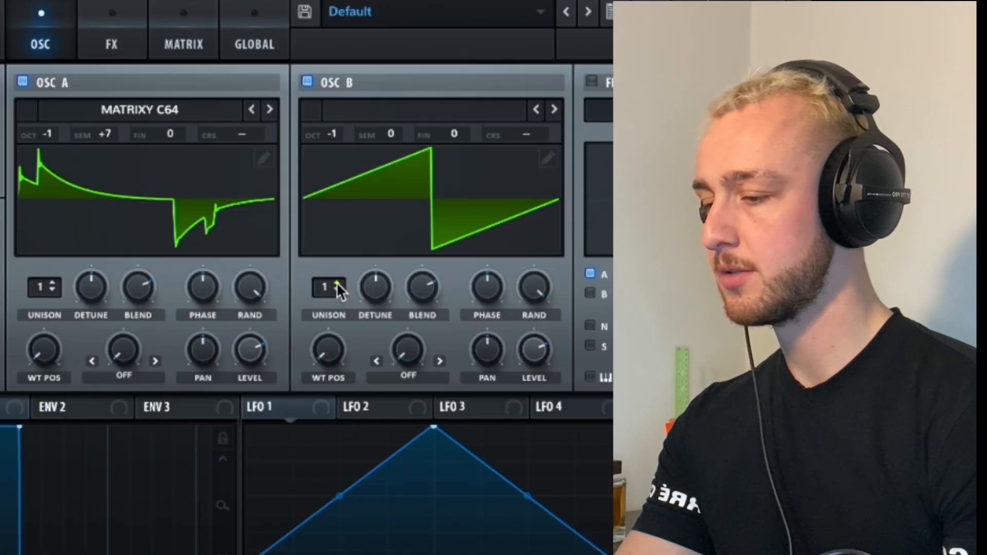
pyautogui.moveTo(307, 226); pyautogui.dragTo(341, 180)
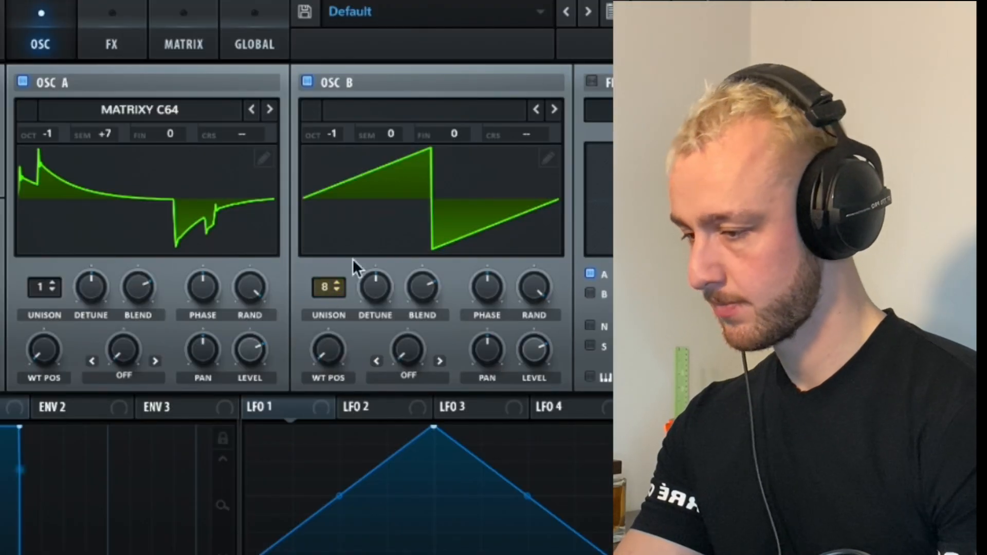
pyautogui.moveTo(372, 277); pyautogui.dragTo(368, 300)
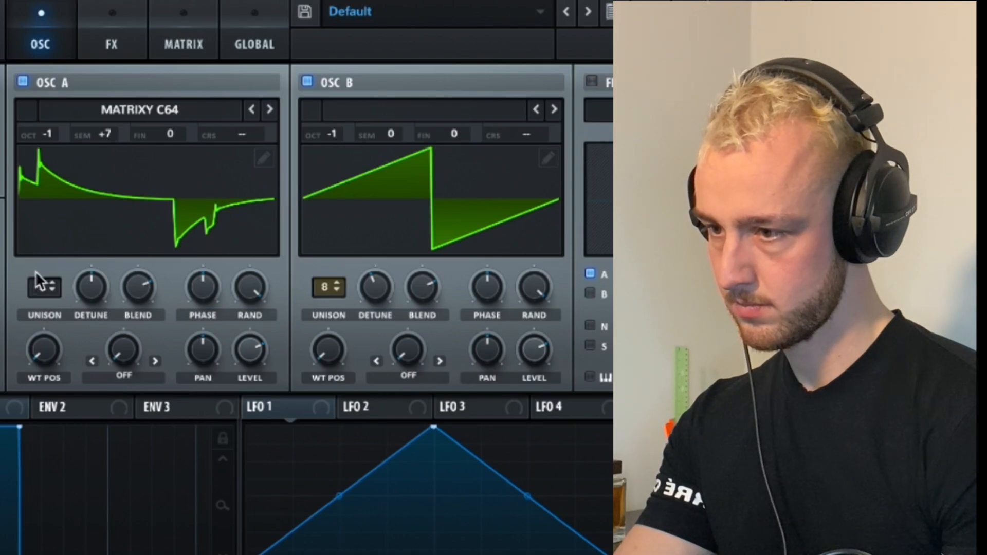
# Set oscillator A to 7 unison voices and lower its detune slightly.
pyautogui.moveTo(39, 287); pyautogui.dragTo(51, 189)
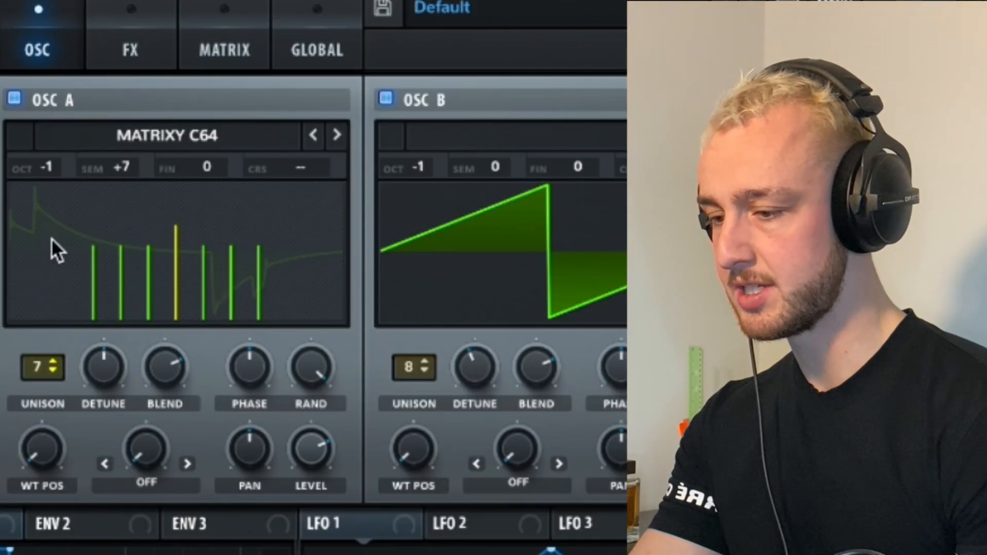
pyautogui.moveTo(103, 363); pyautogui.dragTo(105, 397)
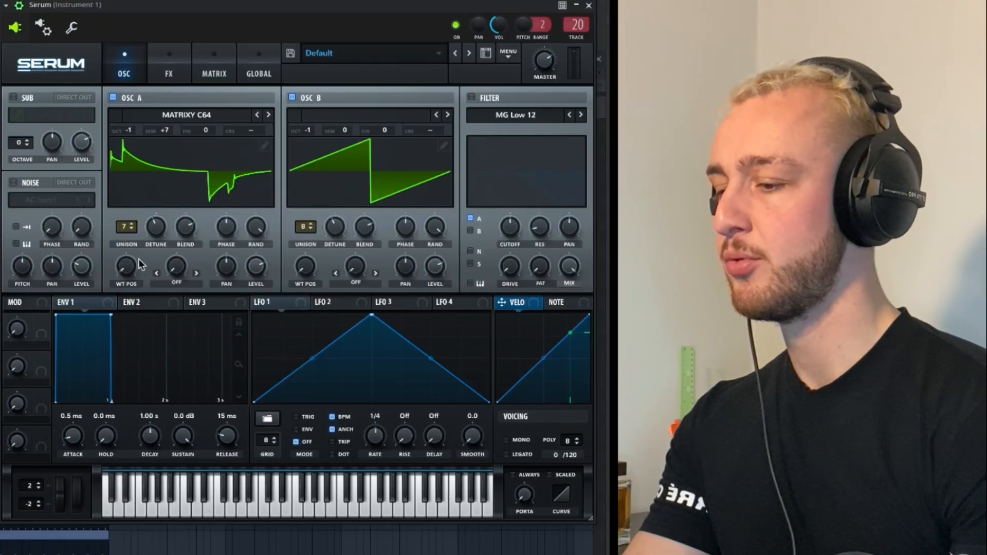
# Raise oscillator A's wavetable position to about the middle of its range while auditioning notes.
pyautogui.moveTo(128, 268)
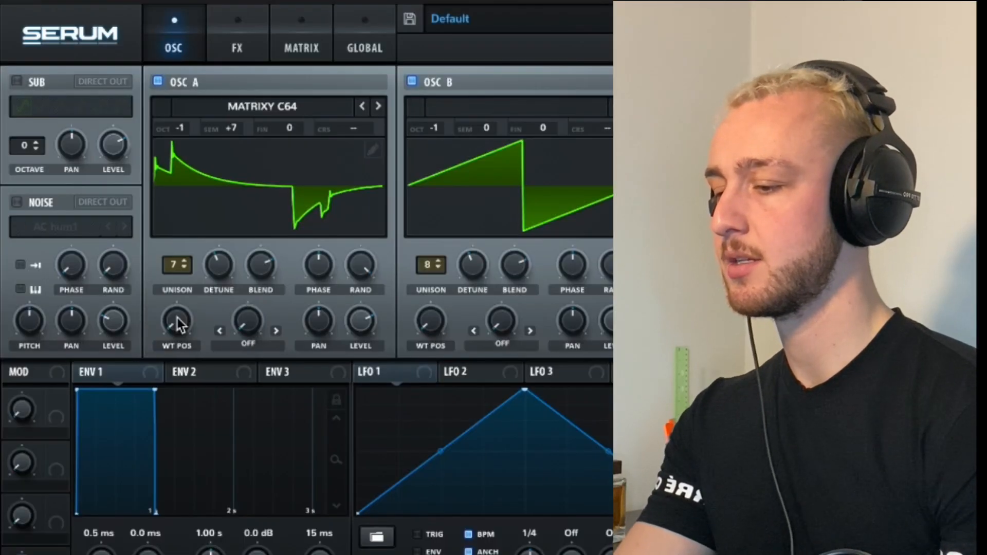
pyautogui.moveTo(127, 265); pyautogui.dragTo(128, 200)
pyautogui.write('rwy')
pyautogui.moveTo(183, 325)
pyautogui.mouseDown()
pyautogui.moveTo(183, 298)
pyautogui.moveTo(181, 310)
pyautogui.mouseUp()
pyautogui.write('wry')
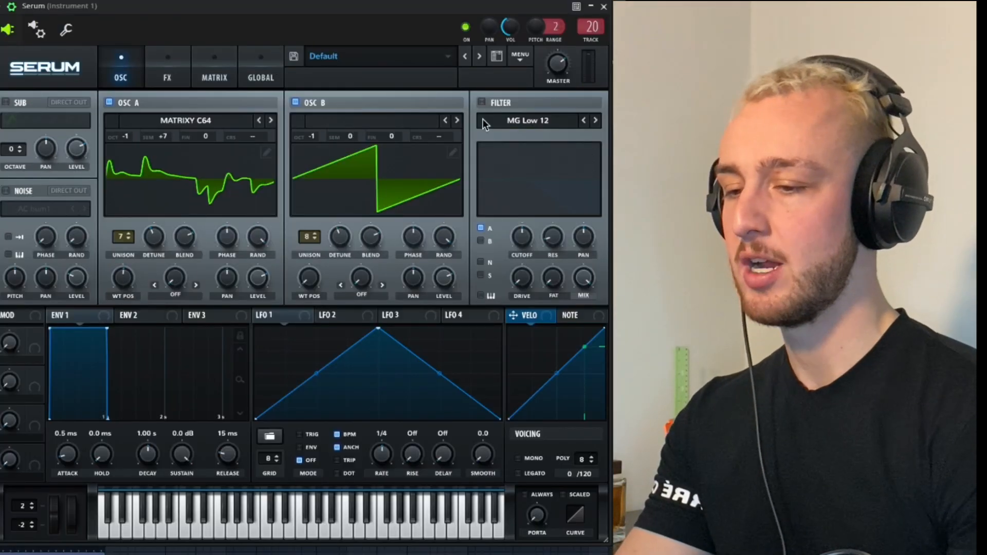
# Enable the filter with the MG Low 24 type and route oscillator B through it as well.
pyautogui.click(481, 102)
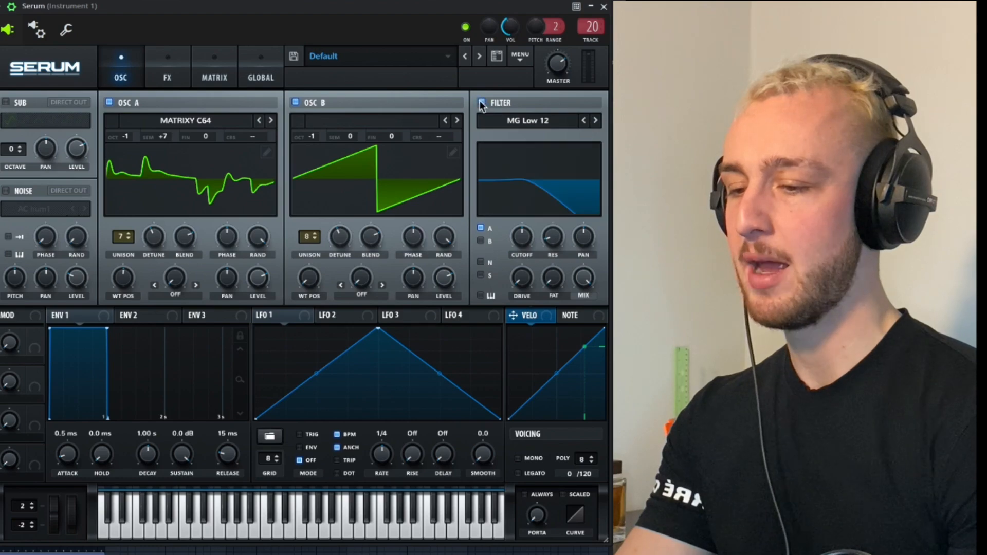
pyautogui.click(596, 121)
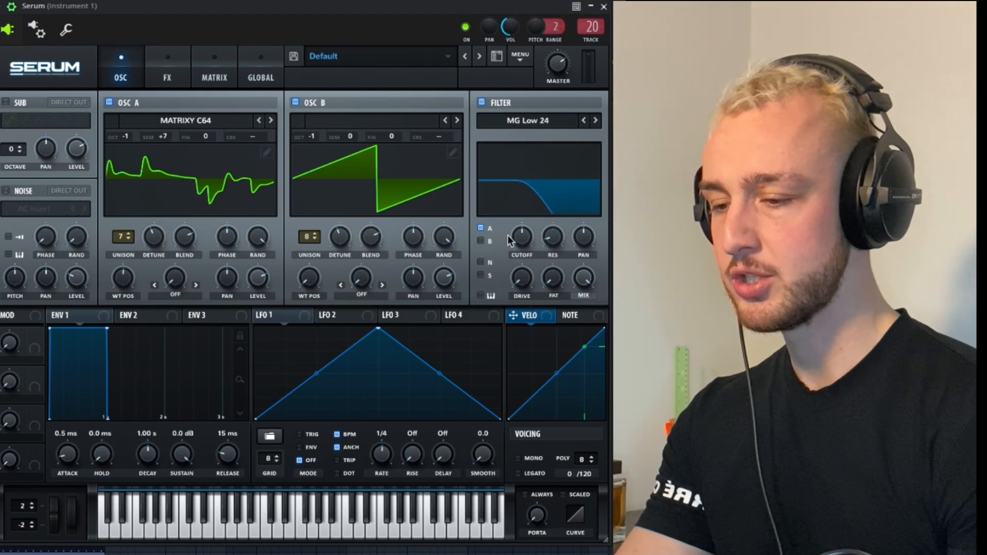
pyautogui.moveTo(526, 237)
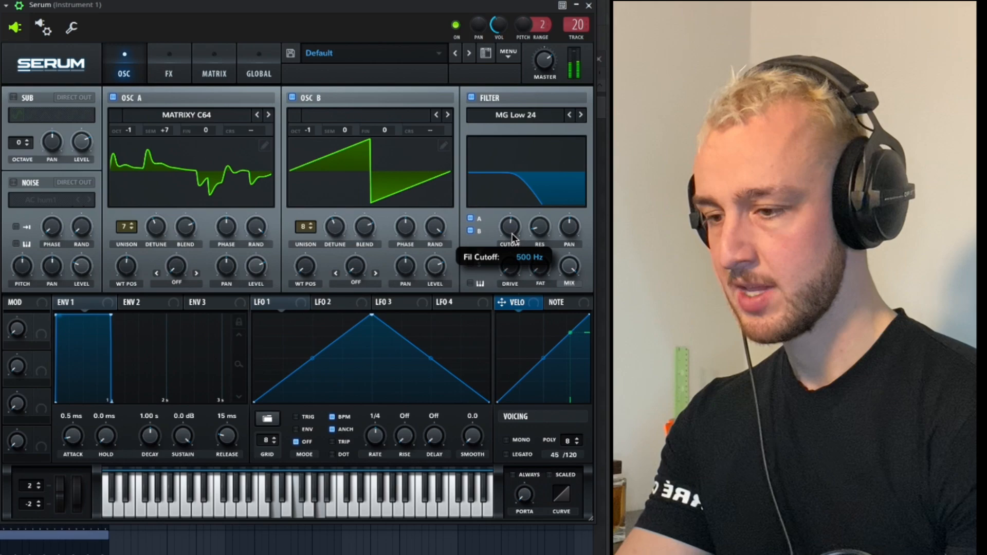
pyautogui.click(481, 241)
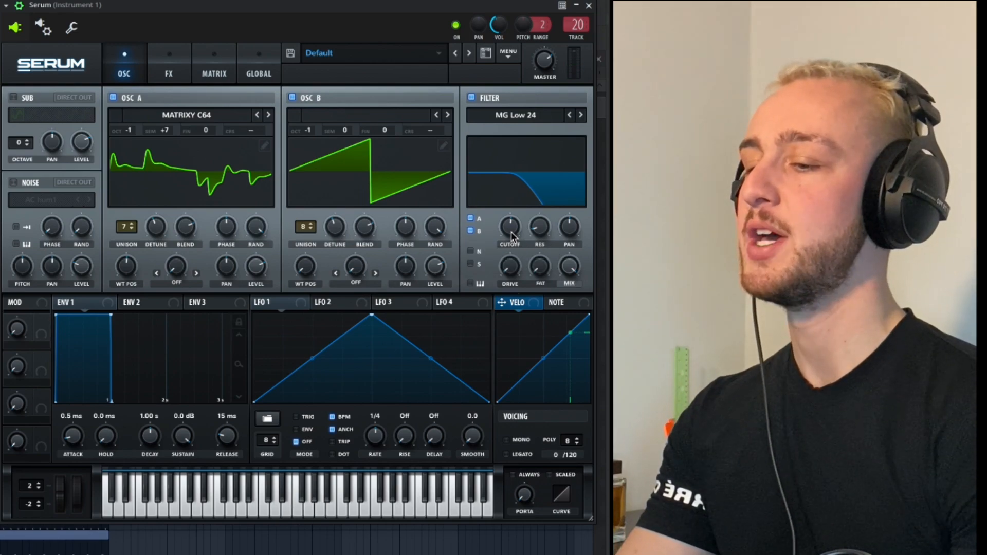
# Raise the filter resonance to about 61% and move the cutoff slightly higher.
pyautogui.moveTo(541, 230); pyautogui.dragTo(544, 172)
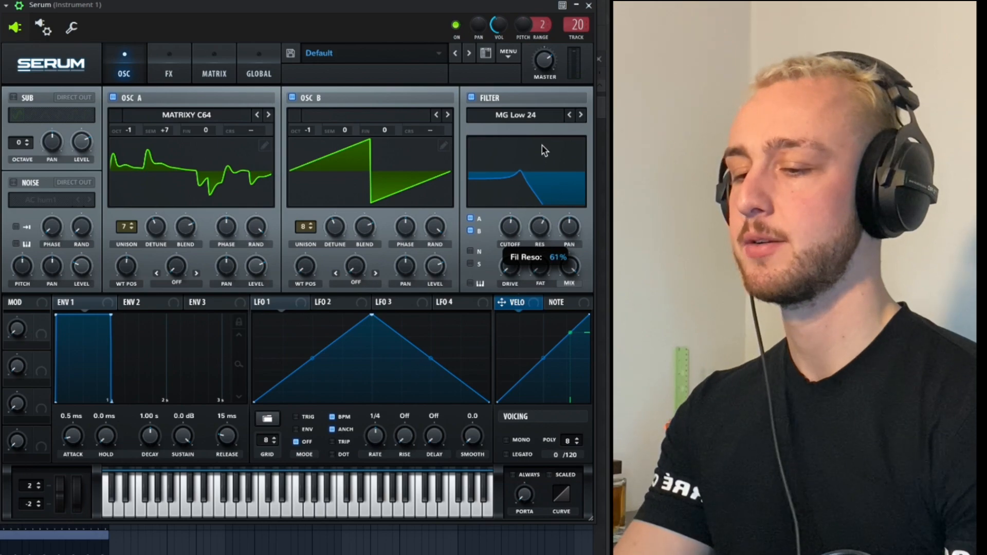
pyautogui.moveTo(512, 222)
pyautogui.moveTo(512, 222); pyautogui.dragTo(502, 237)
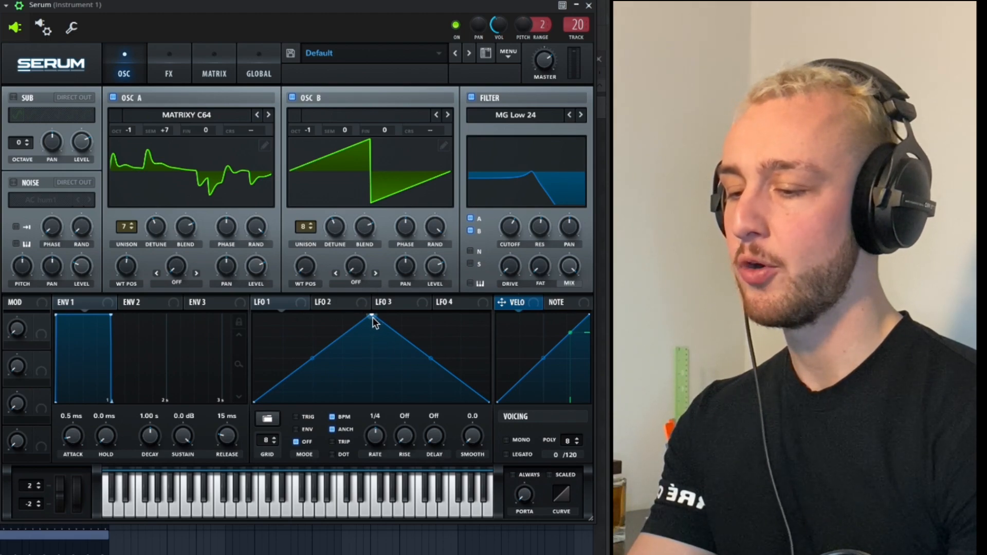
# Reshape LFO 1 into a flat start followed by two low peaks, the second slightly higher than the first.
pyautogui.moveTo(373, 317); pyautogui.dragTo(315, 406)
pyautogui.doubleClick(341, 380)
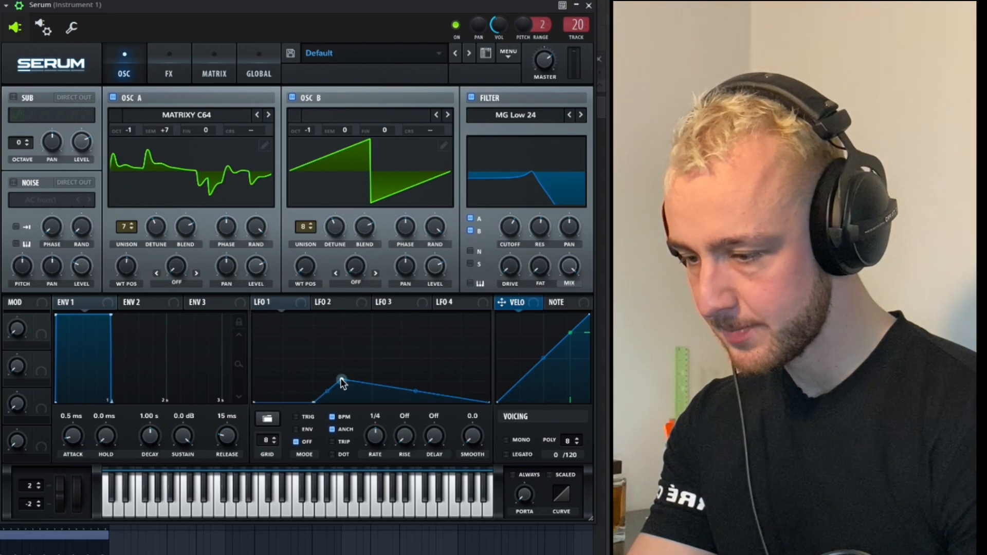
pyautogui.doubleClick(370, 397)
pyautogui.moveTo(372, 398); pyautogui.dragTo(380, 414)
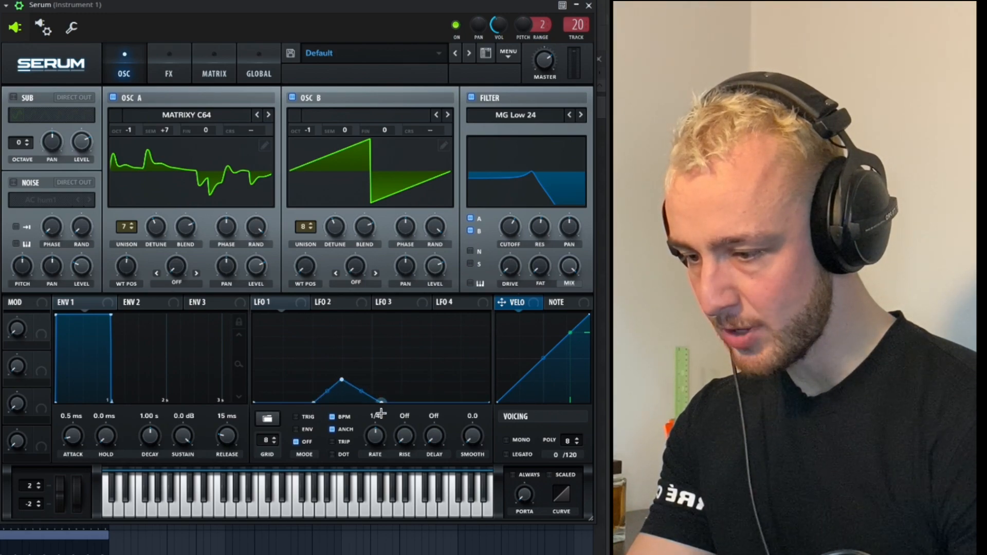
pyautogui.doubleClick(438, 364)
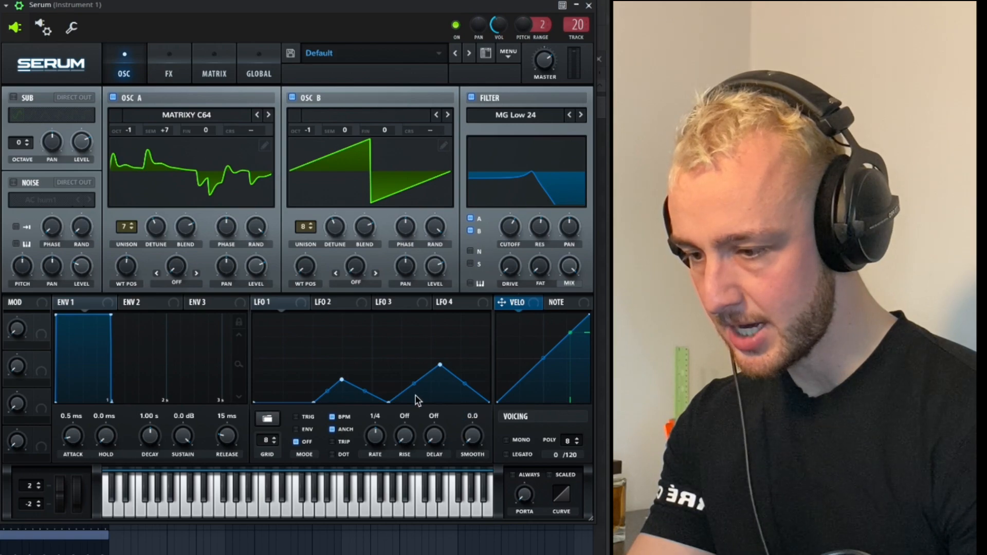
pyautogui.moveTo(345, 382); pyautogui.dragTo(344, 389)
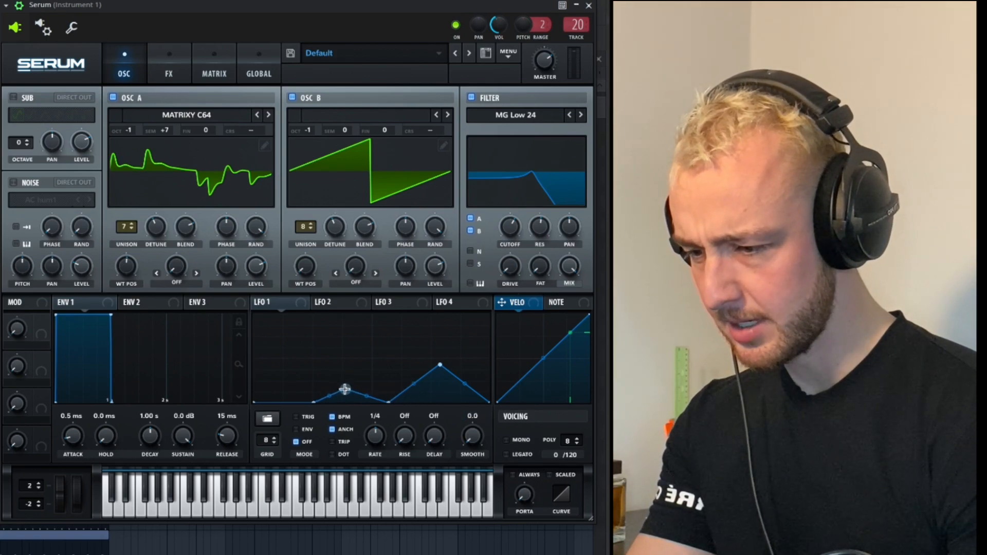
pyautogui.moveTo(440, 365); pyautogui.dragTo(438, 383)
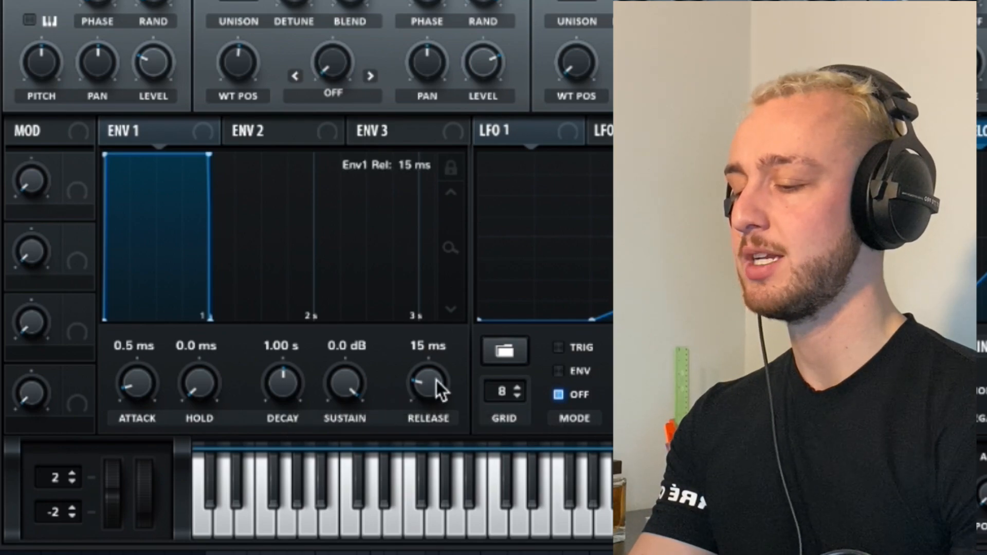
# Set envelope 1's release to about 249 ms and its attack to about 424 ms.
pyautogui.moveTo(436, 380); pyautogui.dragTo(434, 324)
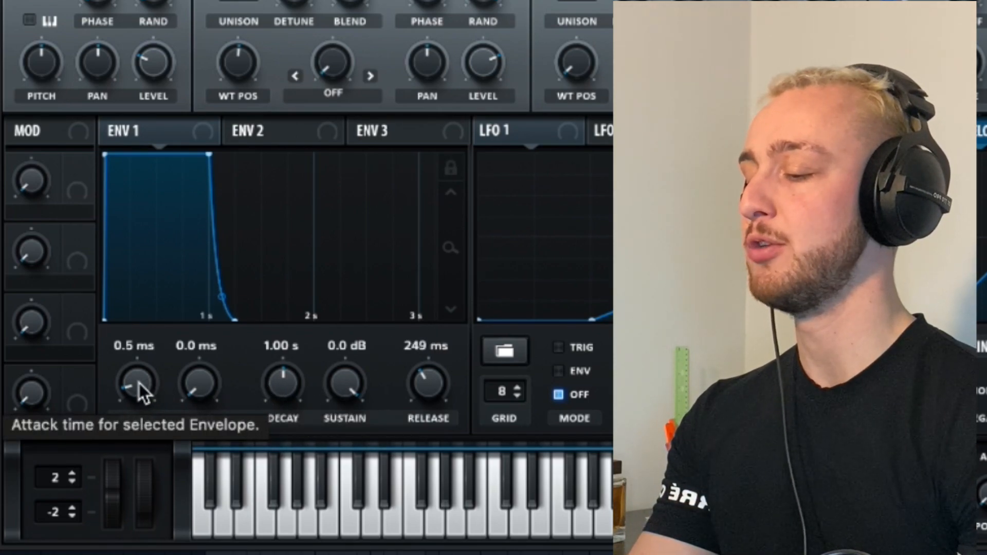
pyautogui.click(135, 384)
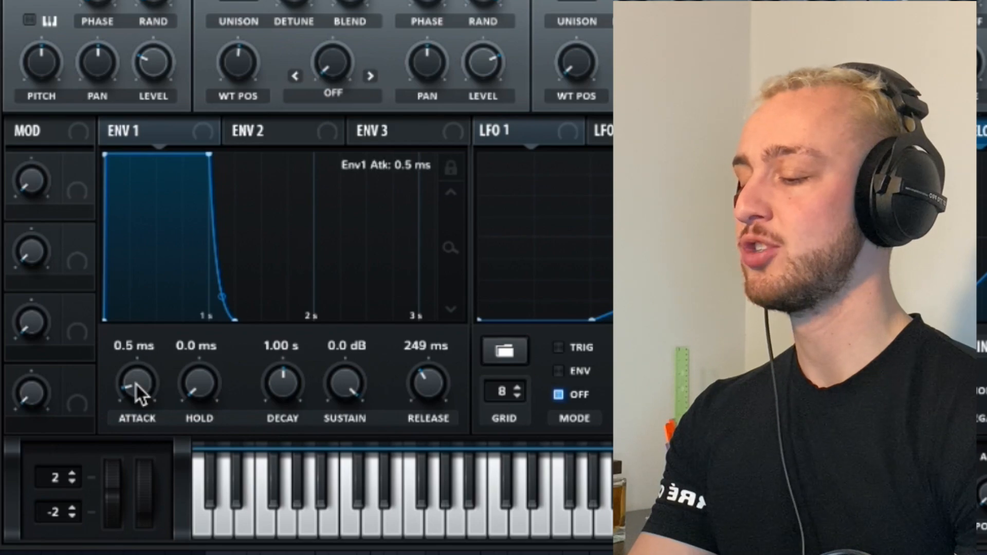
pyautogui.moveTo(135, 384); pyautogui.dragTo(131, 279)
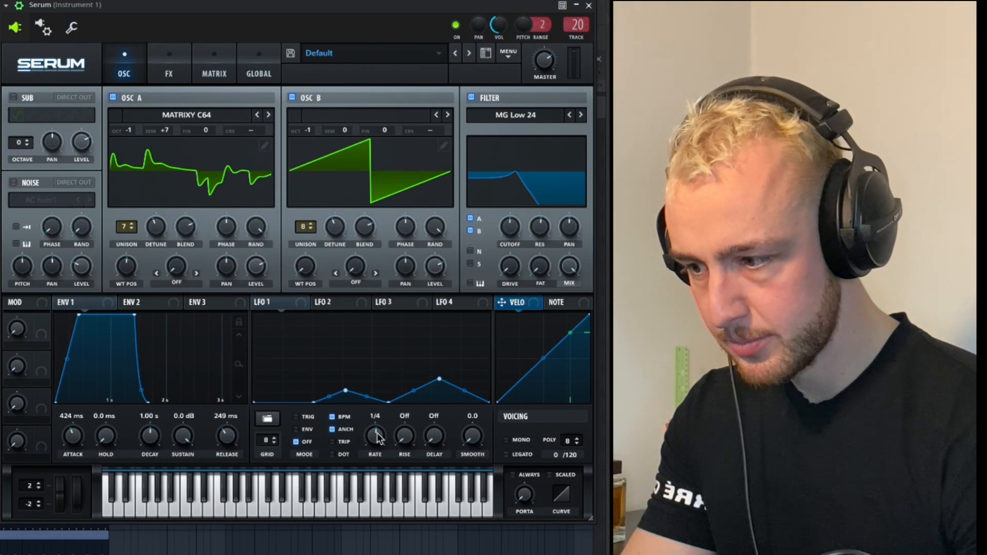
# Raise LFO 1's second peak slightly and assign the LFO to the filter cutoff at reduced depth, with a 1/4 rate.
pyautogui.moveTo(435, 379); pyautogui.dragTo(438, 373)
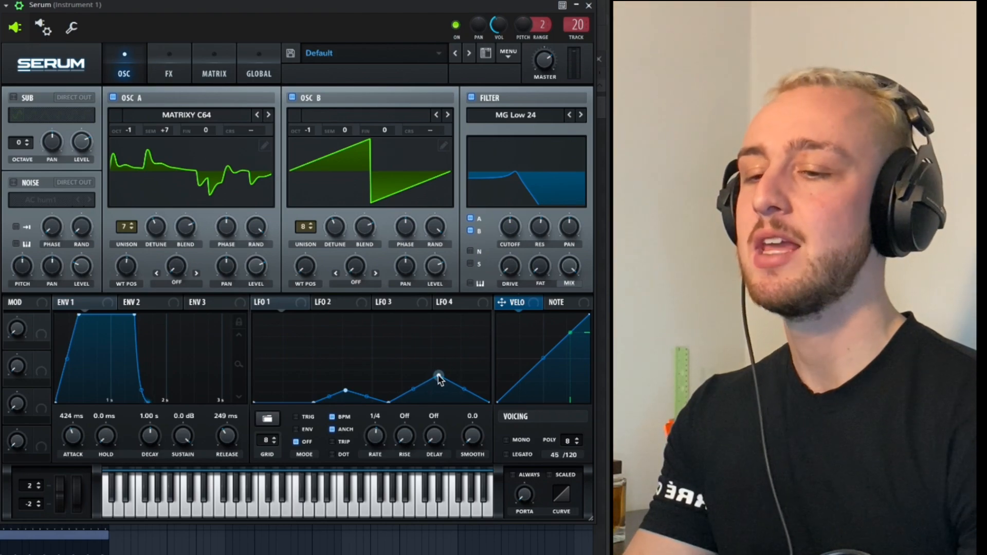
pyautogui.moveTo(255, 305); pyautogui.dragTo(514, 234)
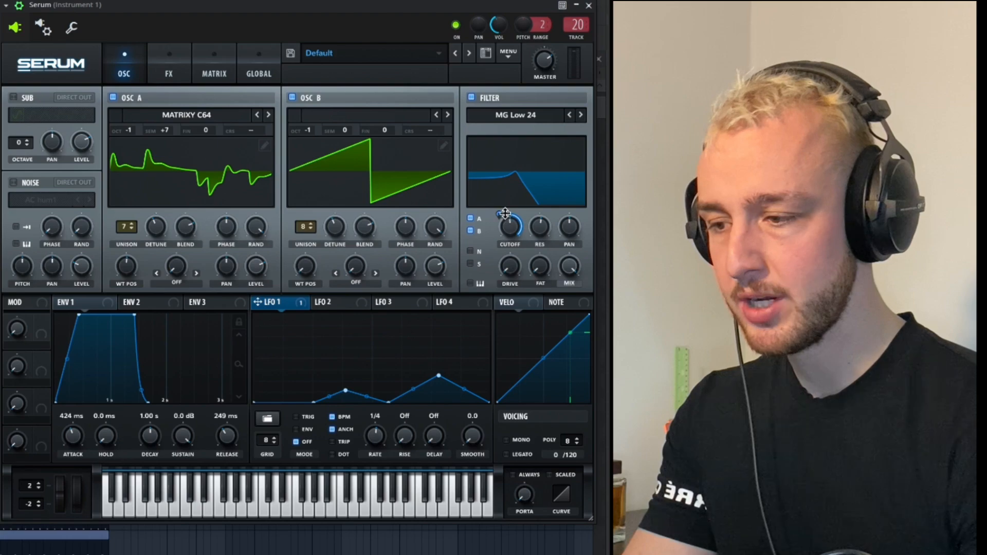
pyautogui.moveTo(508, 221)
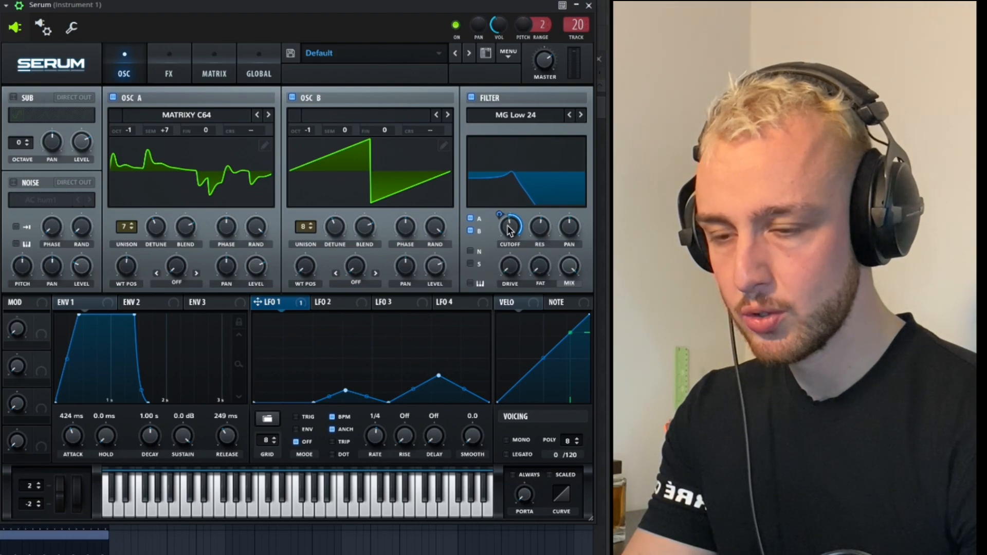
pyautogui.moveTo(500, 213); pyautogui.dragTo(498, 240)
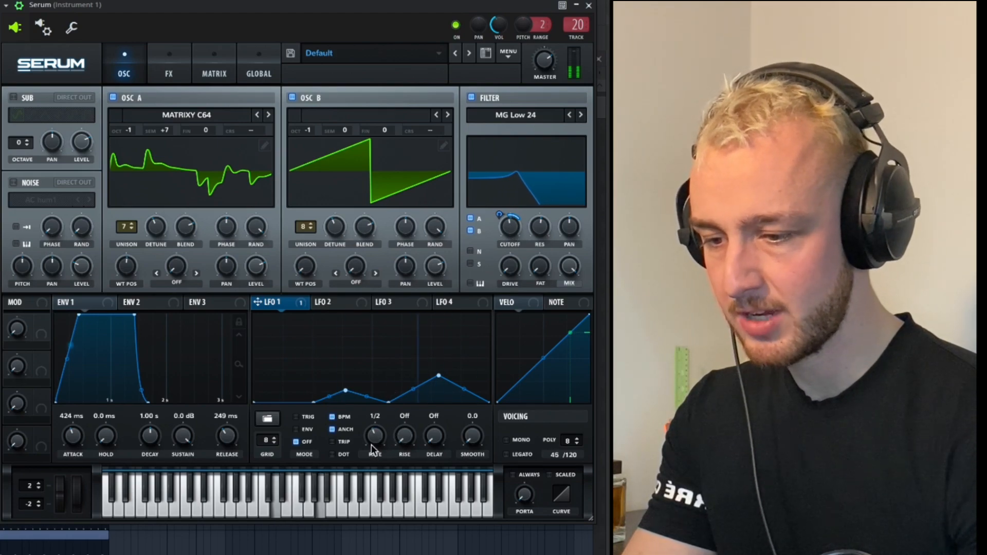
pyautogui.moveTo(373, 438); pyautogui.dragTo(372, 431)
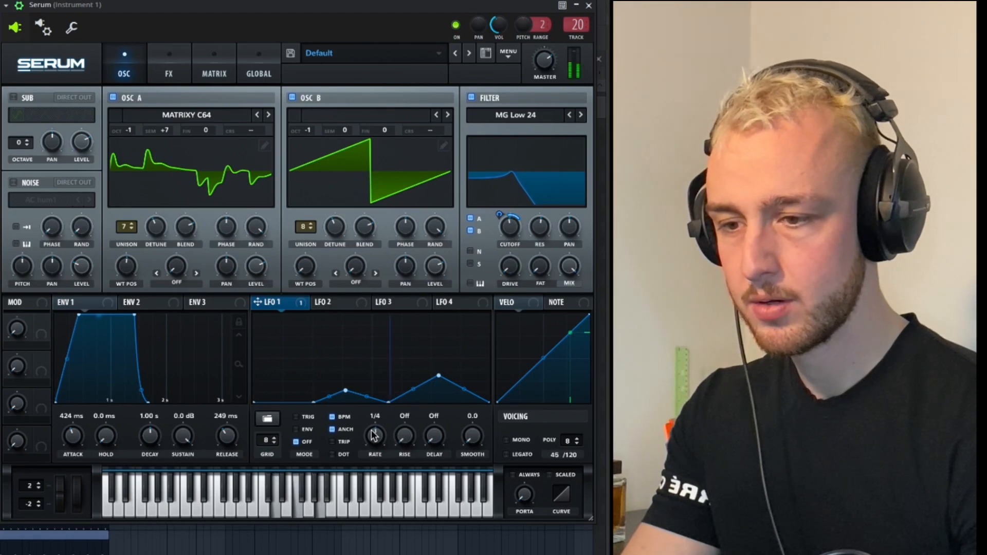
# Balance the oscillators by lowering oscillator B's level to about 50% and raising oscillator A's level slightly.
pyautogui.moveTo(510, 225)
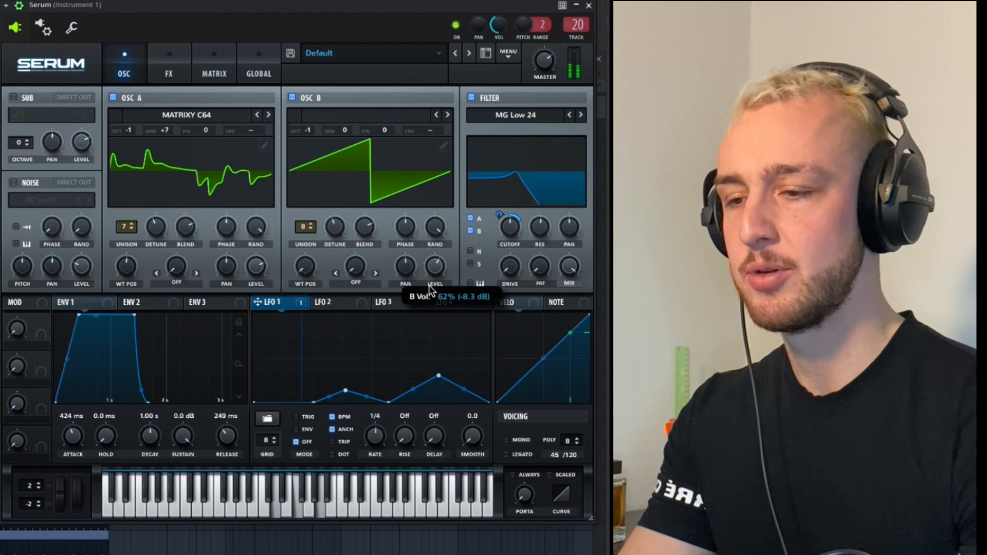
pyautogui.moveTo(431, 280); pyautogui.dragTo(426, 302)
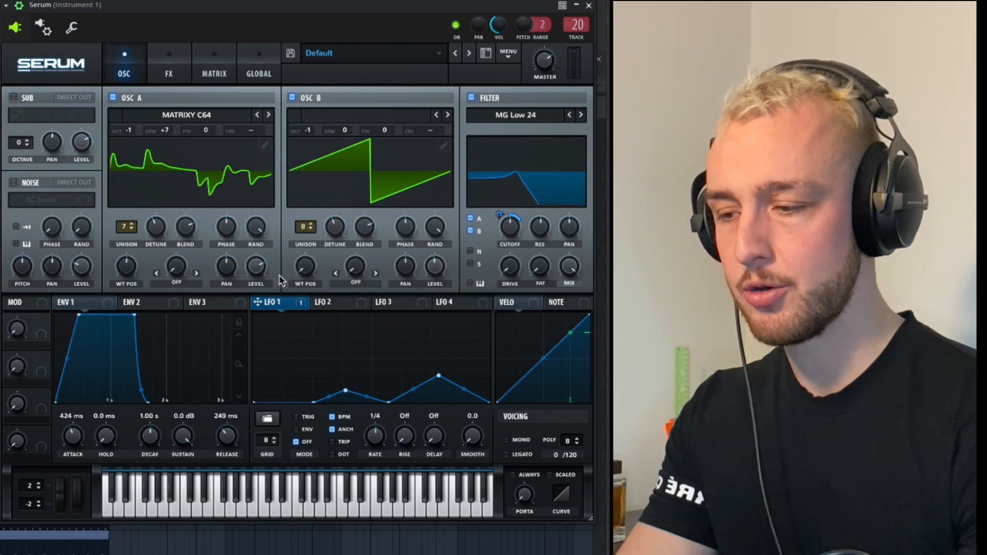
pyautogui.moveTo(266, 265); pyautogui.dragTo(268, 260)
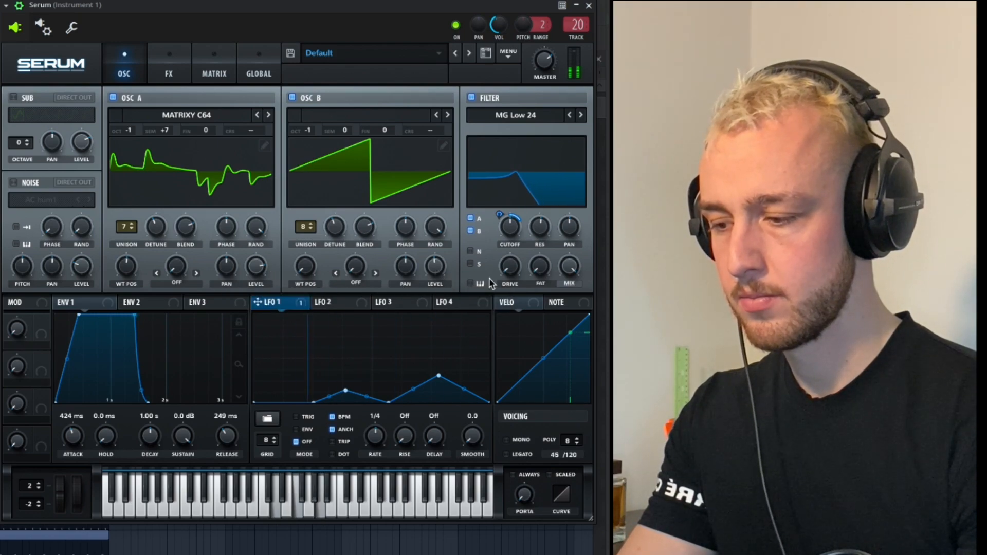
pyautogui.moveTo(435, 265)
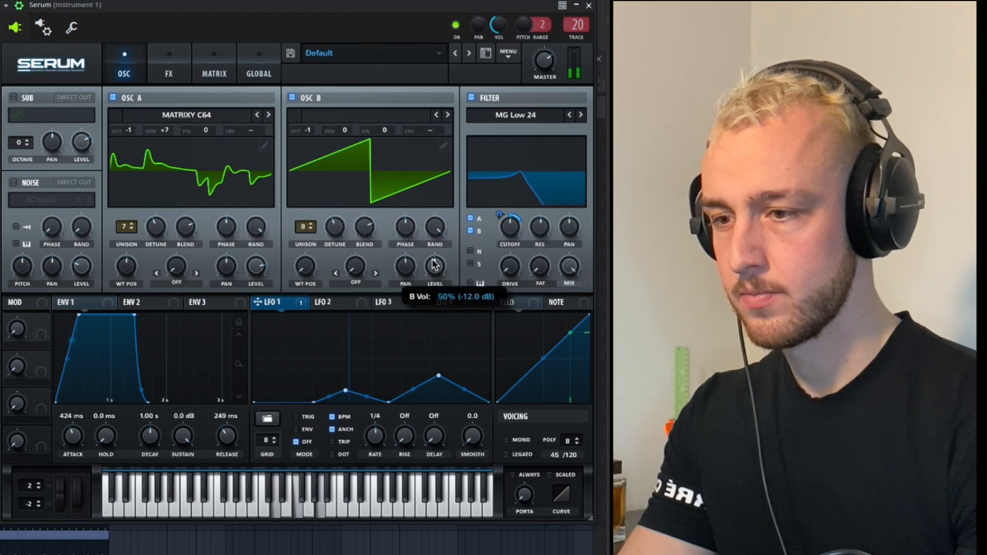
pyautogui.moveTo(435, 265); pyautogui.dragTo(434, 264)
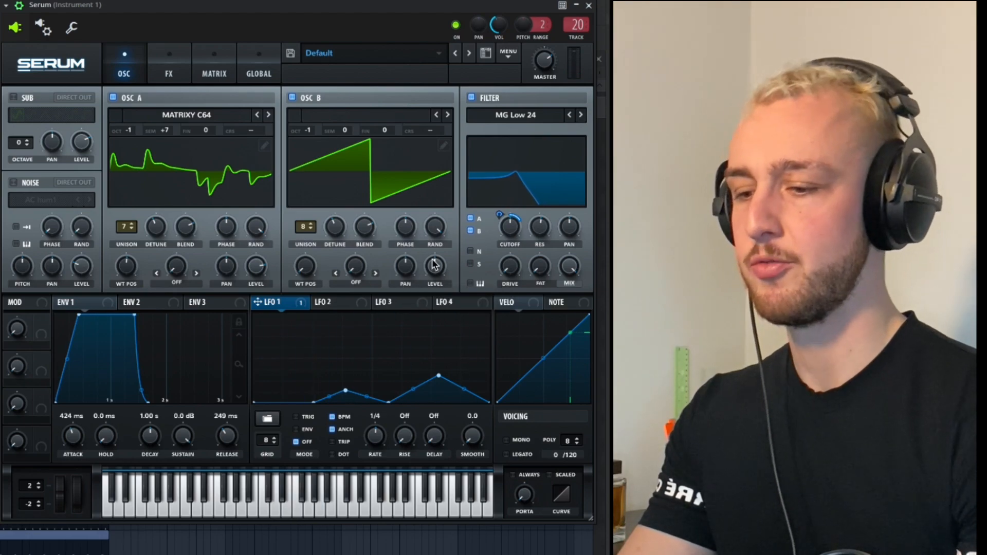
# Add the Flanger effect and reduce its mix to a little over half.
pyautogui.click(170, 72)
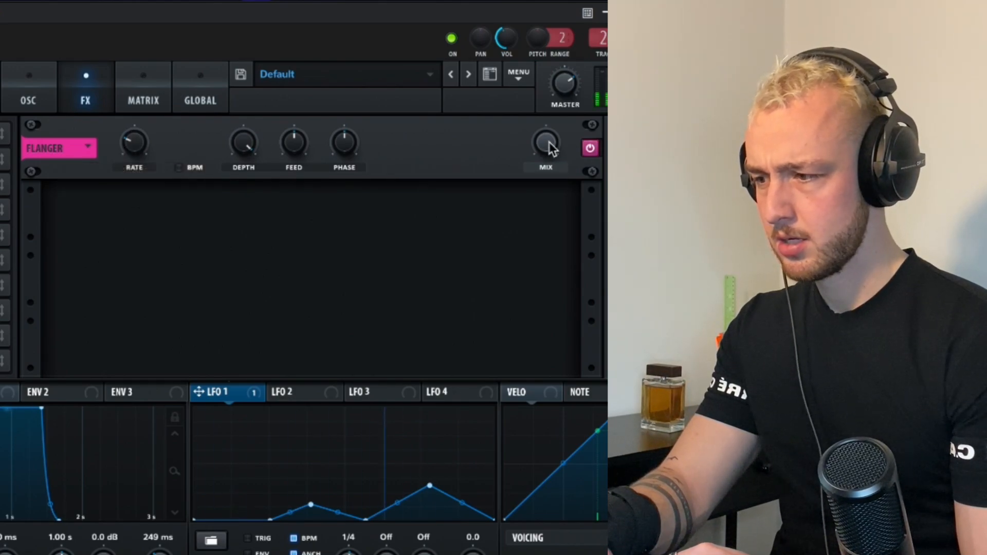
pyautogui.moveTo(547, 142); pyautogui.dragTo(531, 218)
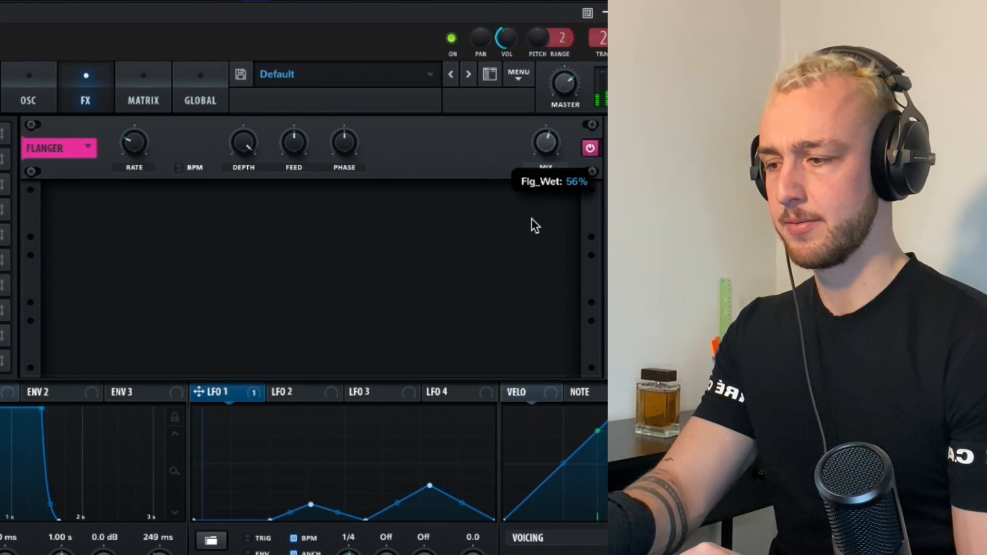
pyautogui.moveTo(545, 140); pyautogui.dragTo(549, 132)
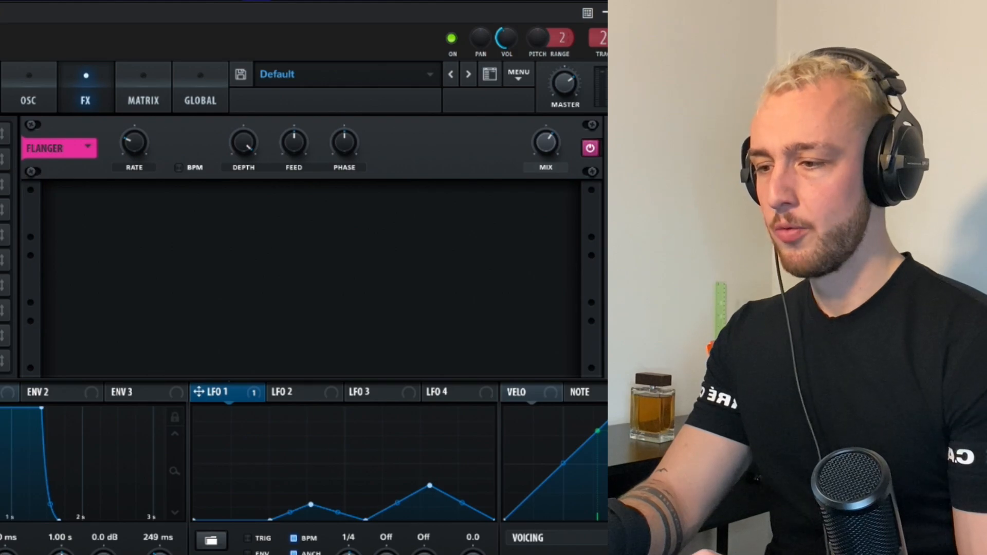
# Add the Reverb effect after the Flanger and raise its mix moderately above 21%.
pyautogui.click(1, 311)
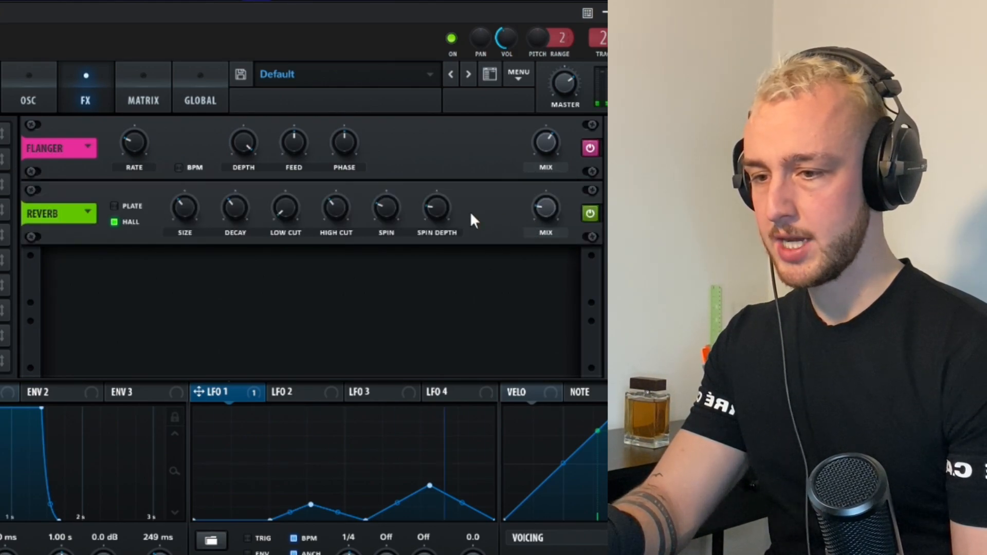
pyautogui.moveTo(186, 208)
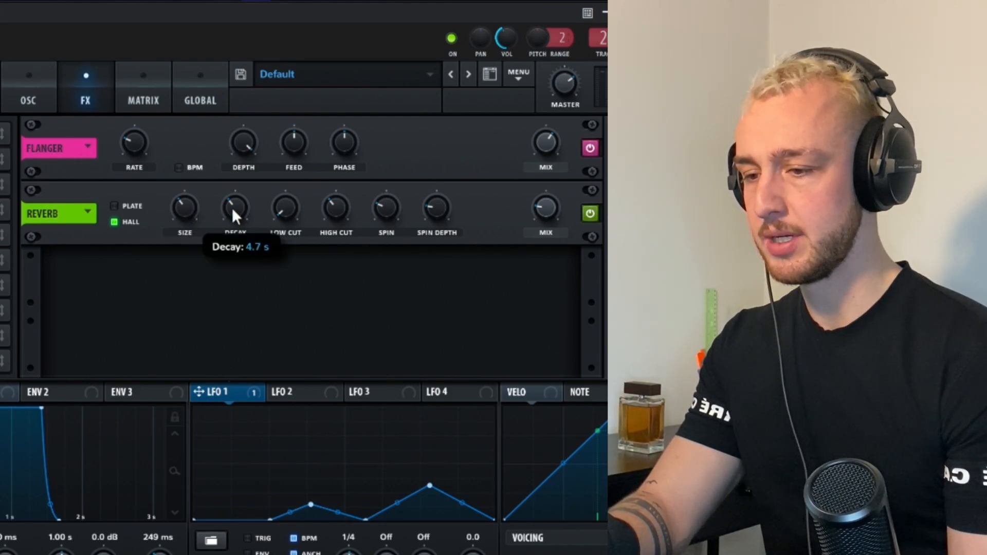
pyautogui.moveTo(232, 207); pyautogui.dragTo(233, 203)
pyautogui.press('space')
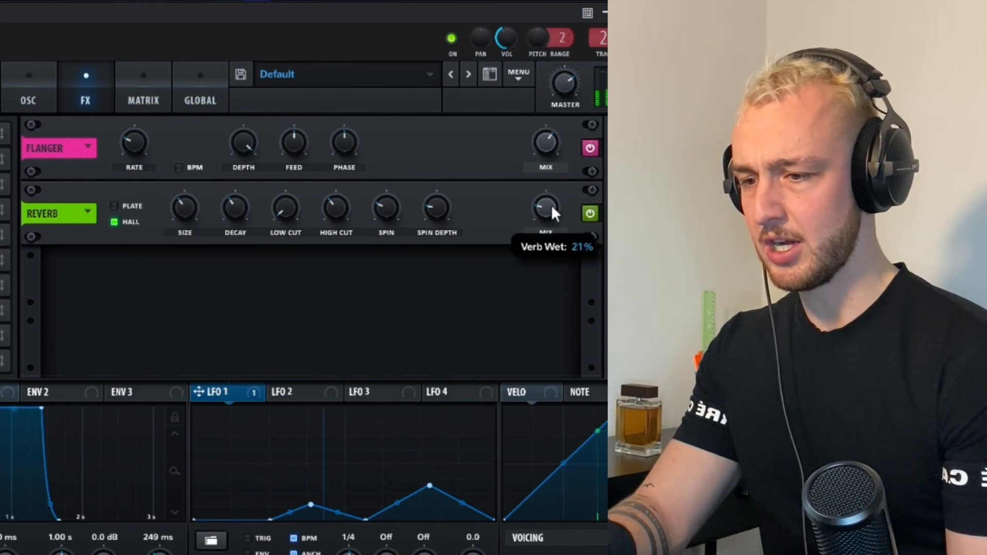
pyautogui.moveTo(551, 205); pyautogui.dragTo(552, 178)
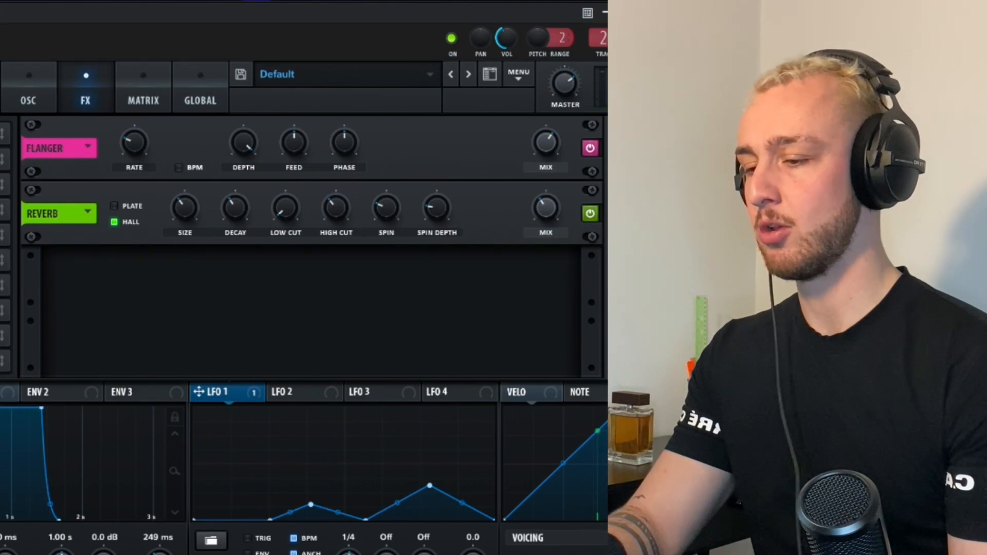
# Add the Delay effect in Ping-Pong mode and place it between the Flanger and the Reverb.
pyautogui.click(1, 260)
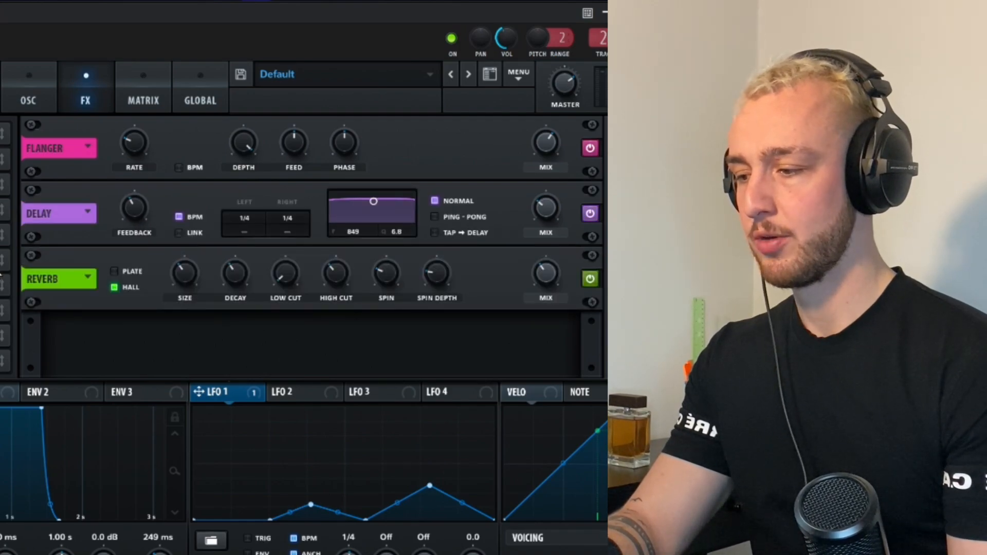
pyautogui.moveTo(1, 321); pyautogui.dragTo(1, 319)
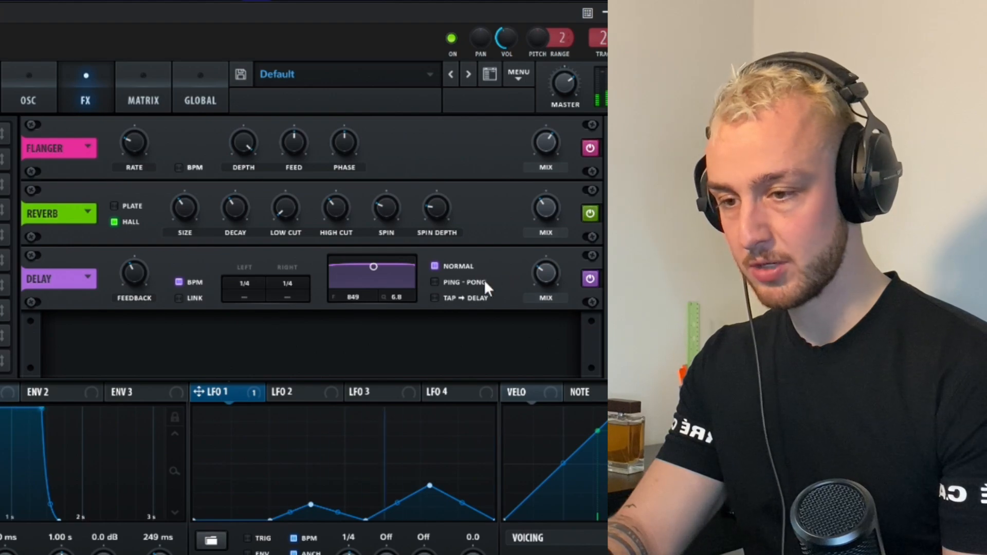
pyautogui.click(435, 282)
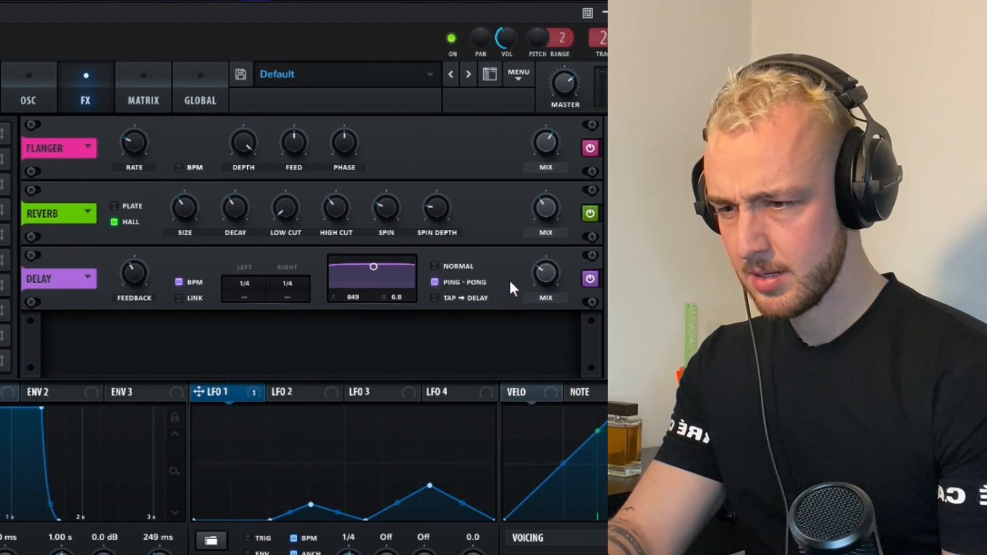
pyautogui.moveTo(553, 272)
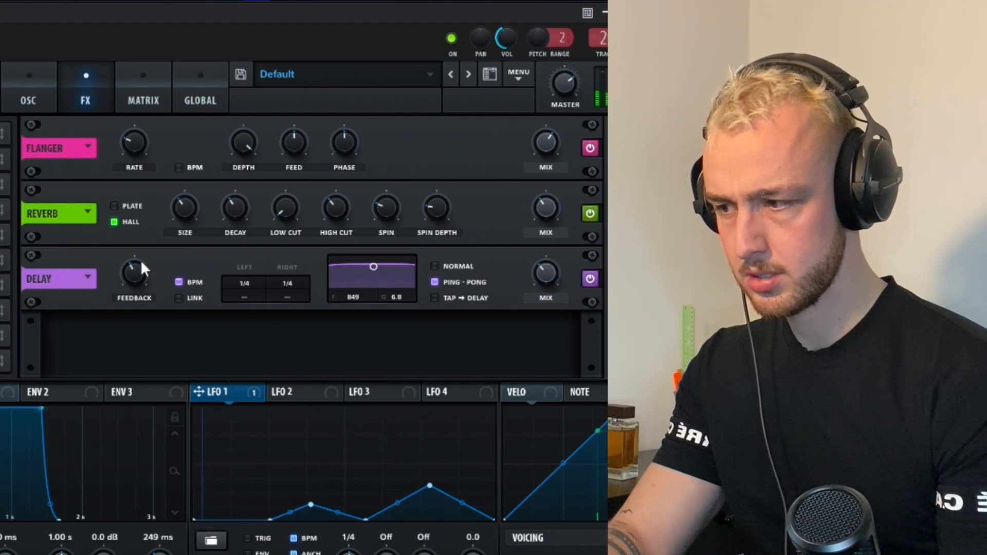
pyautogui.moveTo(2, 306); pyautogui.dragTo(2, 275)
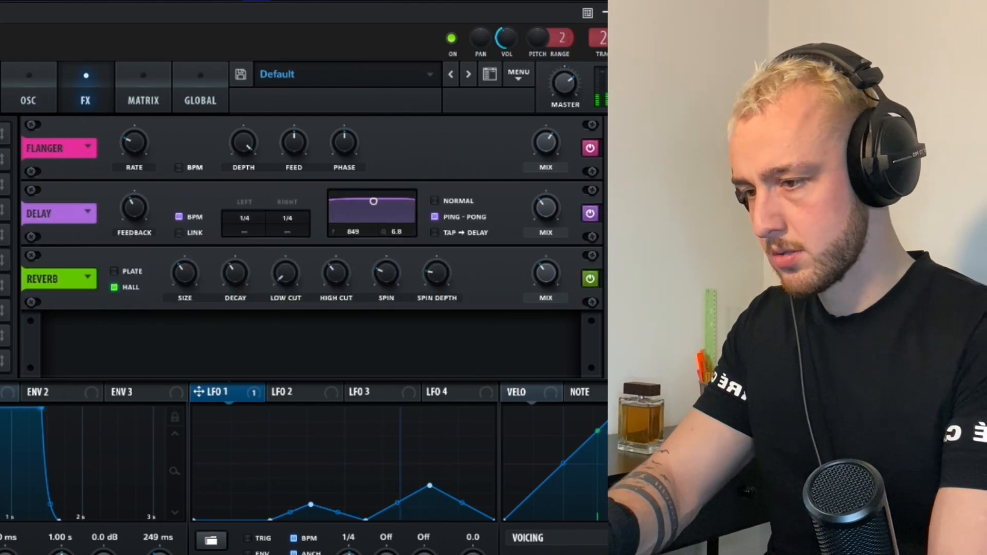
# Close the Serum plugin window and the channel rack.
pyautogui.press('Escape')
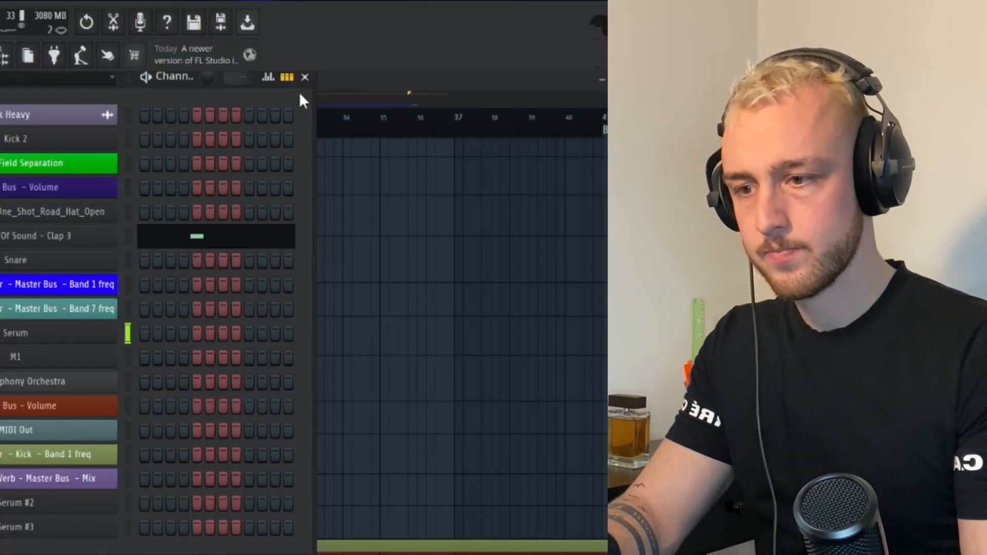
pyautogui.click(304, 77)
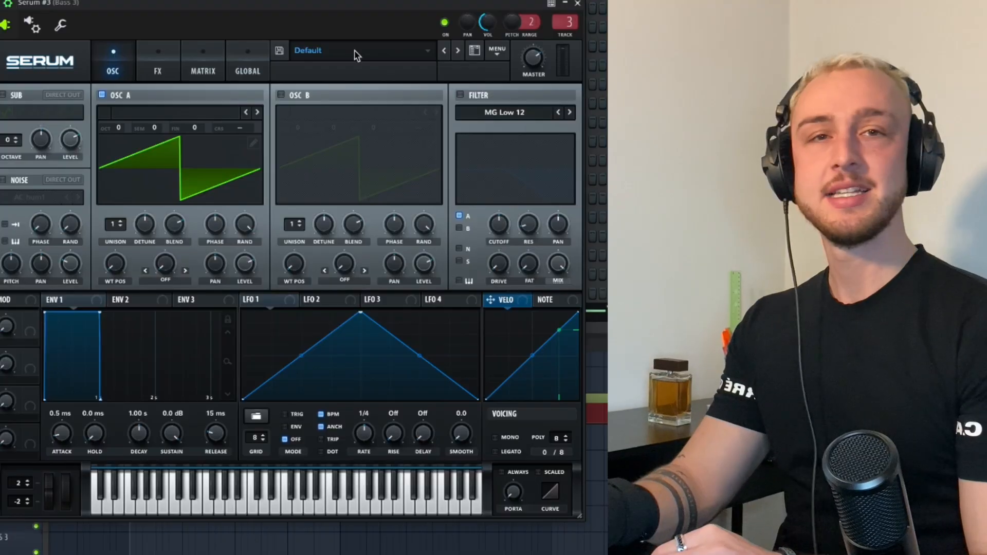